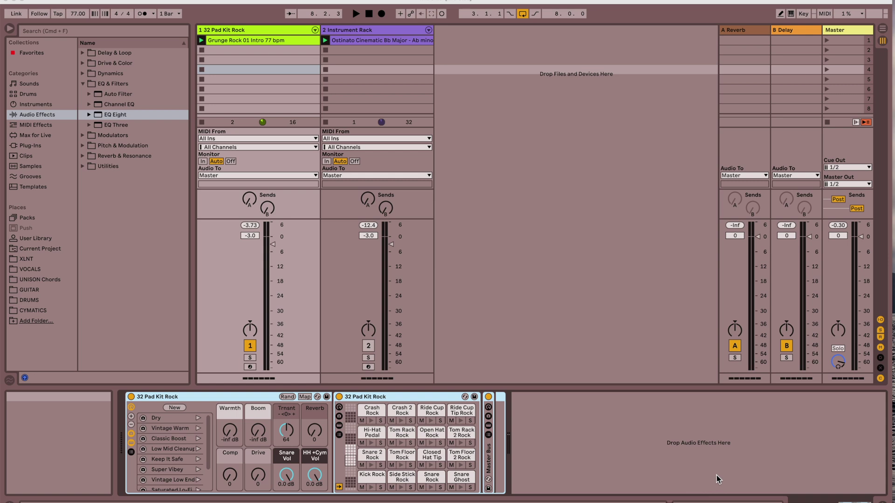
# Play the drum and instrument tracks together to hear the unprocessed mix
pyautogui.click(369, 346)
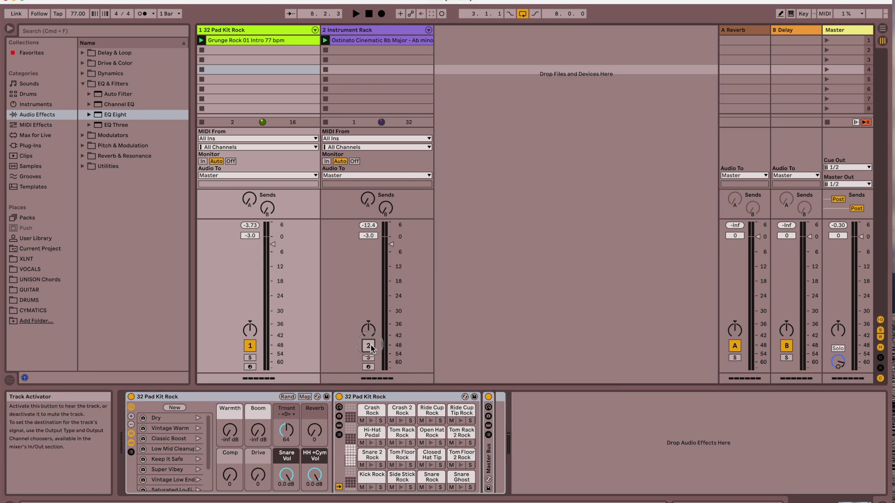
pyautogui.press('space')
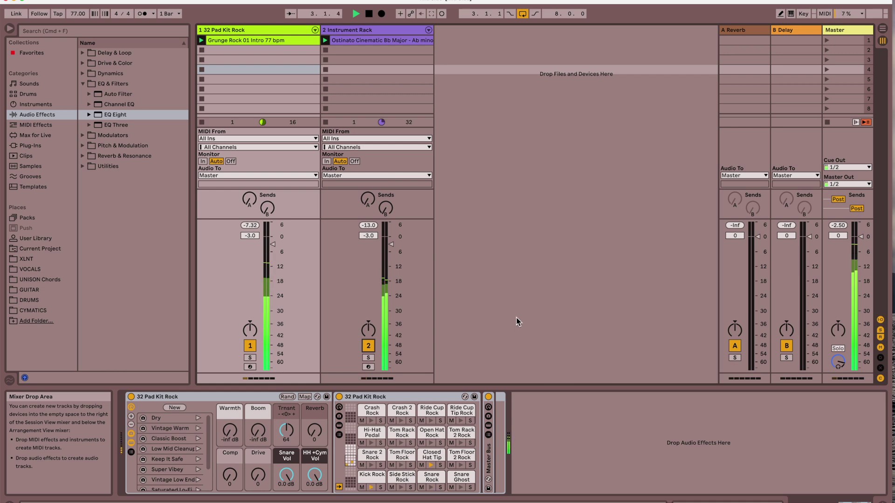
pyautogui.press('space')
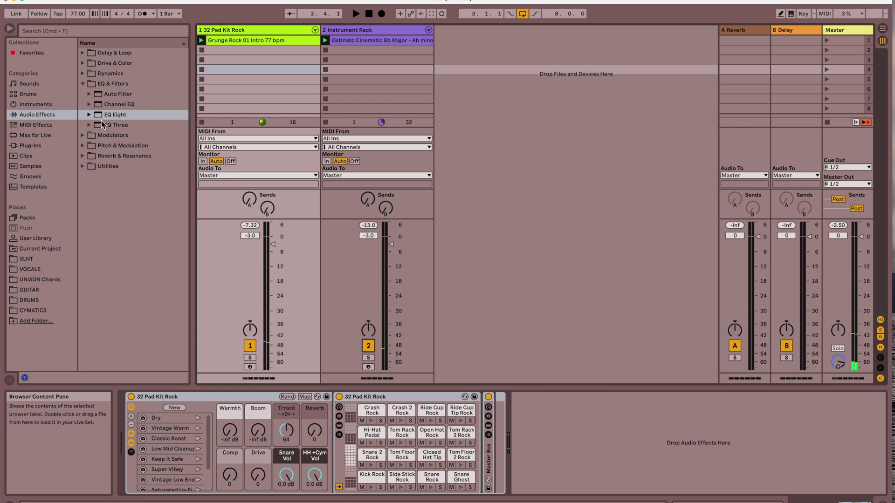
# Put EQ Eight after the drum rack, deactivate the Instrument Rack track, and enlarge the EQ display
pyautogui.moveTo(99, 119); pyautogui.dragTo(554, 452)
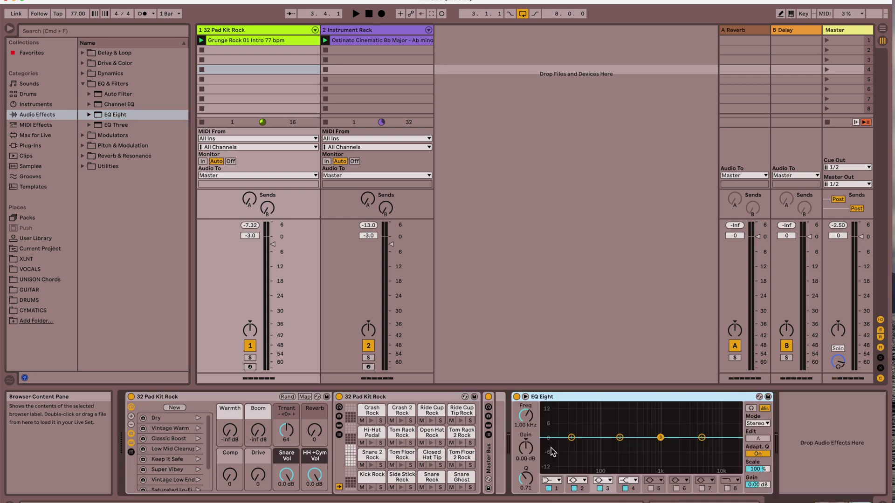
pyautogui.click(368, 345)
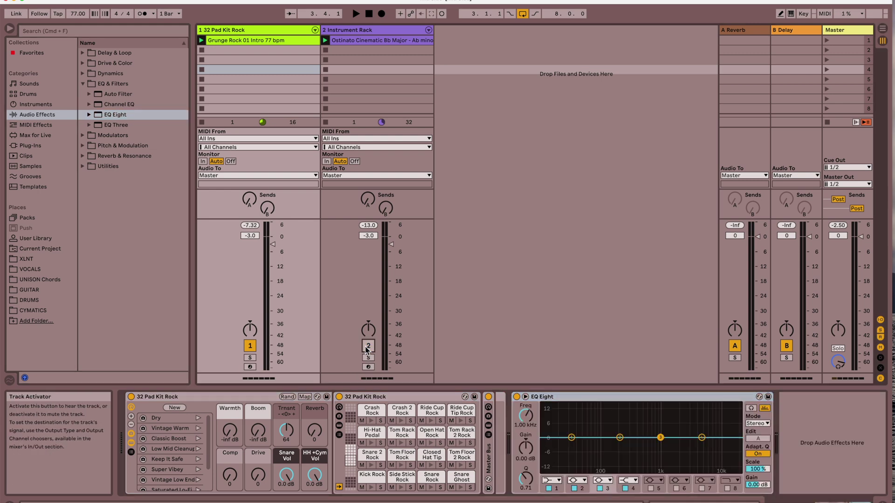
pyautogui.doubleClick(574, 416)
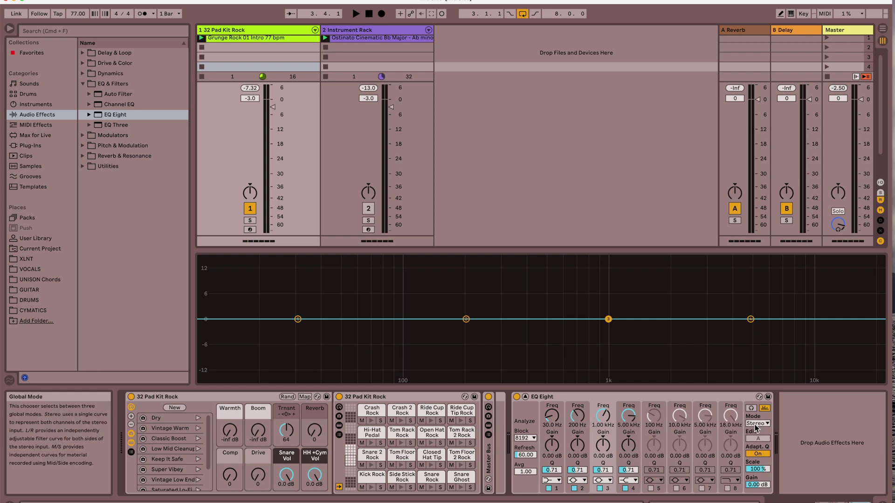
# Sweep a boost on drum EQ band 2 during playback, leaving it at 192 Hz and -0.13 dB
pyautogui.press('space')
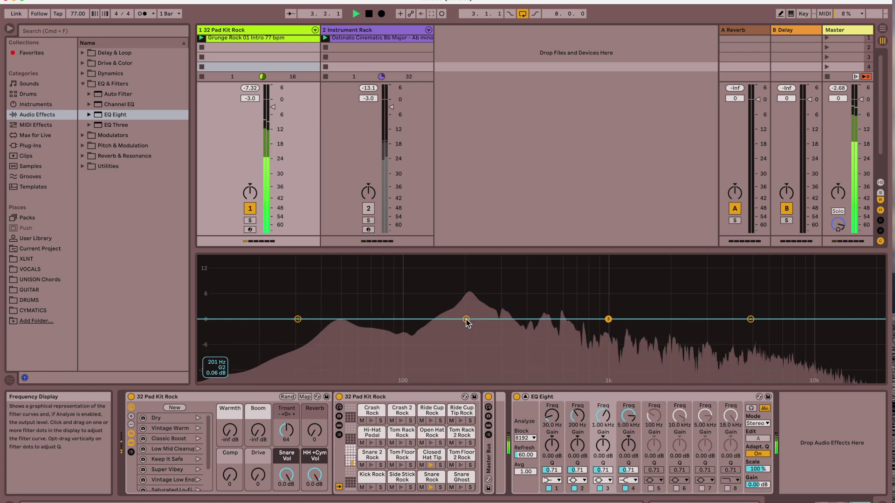
pyautogui.moveTo(466, 319)
pyautogui.mouseDown()
pyautogui.moveTo(472, 274)
pyautogui.moveTo(485, 264)
pyautogui.moveTo(799, 270)
pyautogui.moveTo(551, 275)
pyautogui.moveTo(474, 290)
pyautogui.moveTo(462, 319)
pyautogui.mouseUp()
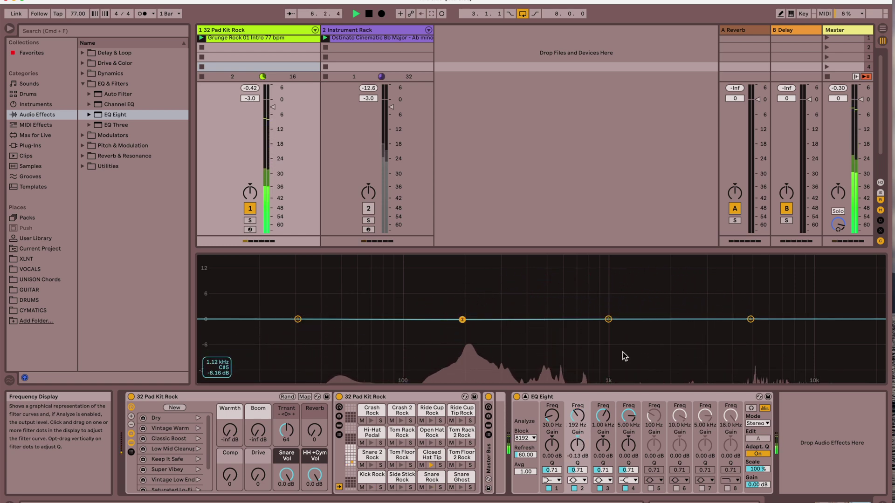
pyautogui.press('space')
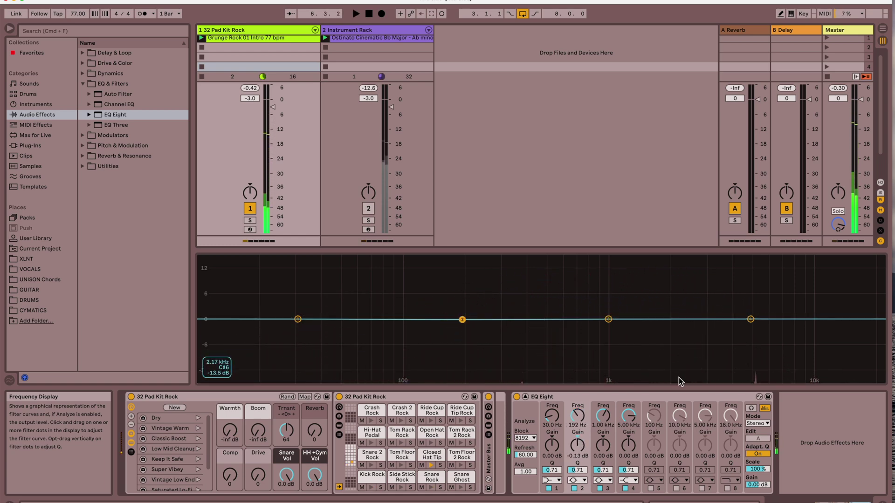
# Set the drum EQ Eight to M/S mode and compare the Mid and Side curves, ending on Mid
pyautogui.click(756, 424)
pyautogui.click(752, 449)
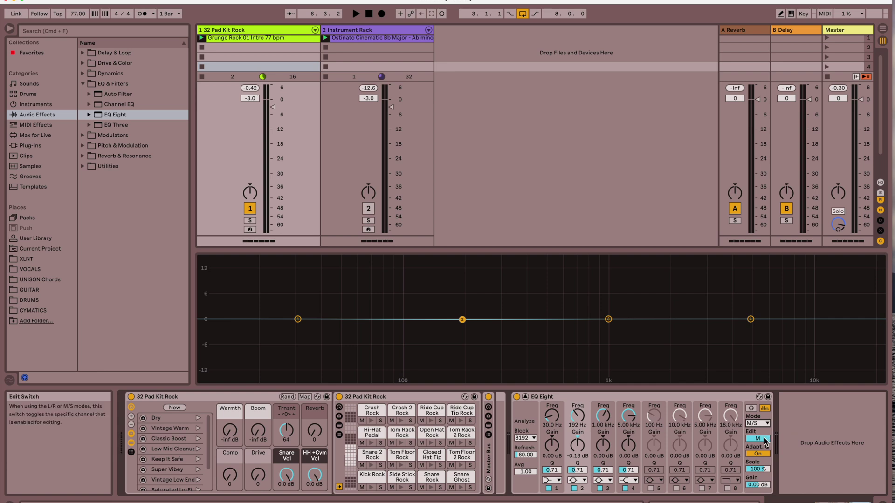
pyautogui.click(759, 439)
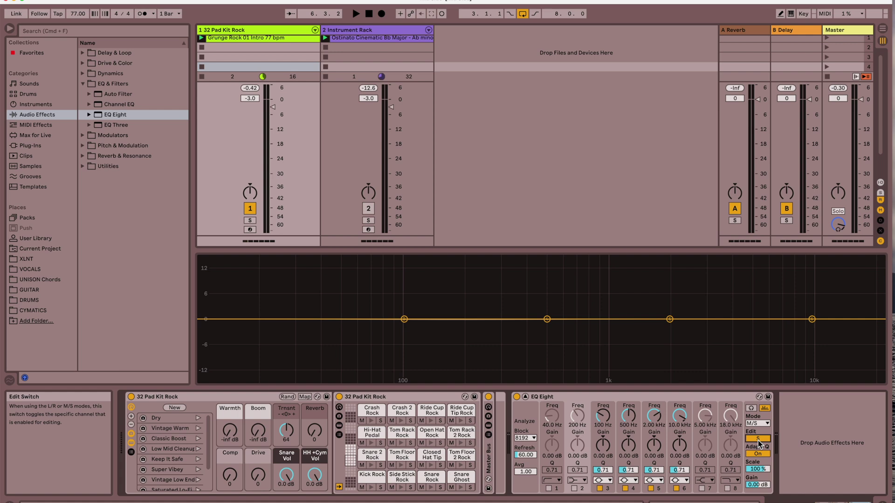
pyautogui.click(759, 440)
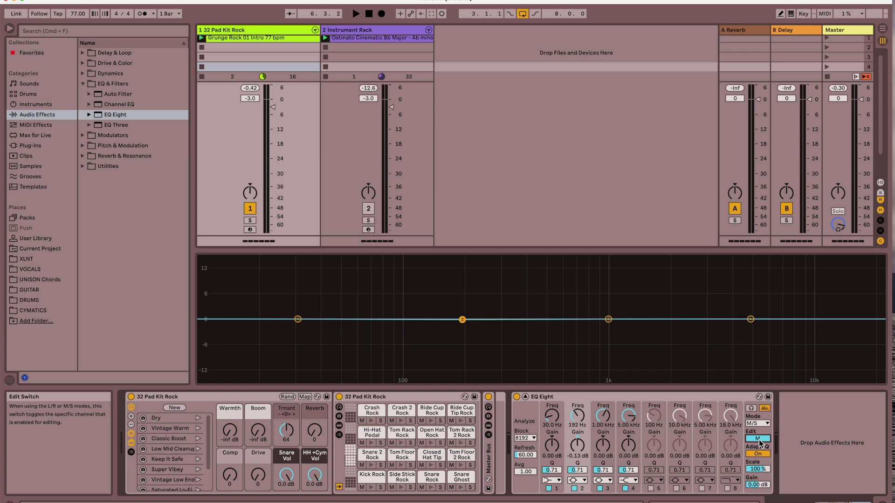
pyautogui.click(759, 439)
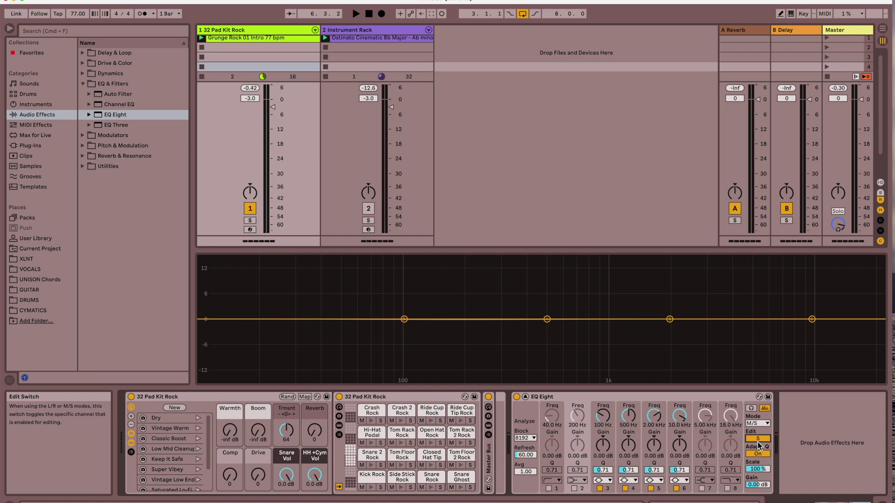
pyautogui.click(757, 439)
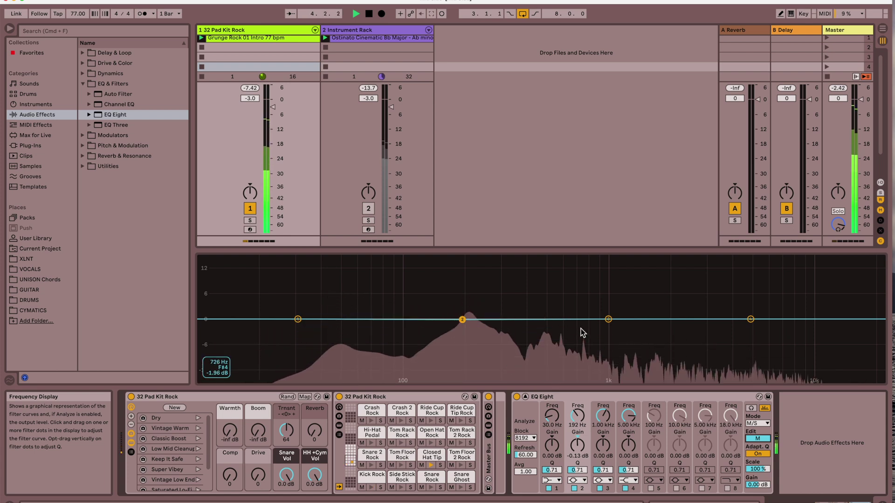
# Switch to the flat Side curve and listen to the drums, stopping and restarting playback
pyautogui.click(757, 440)
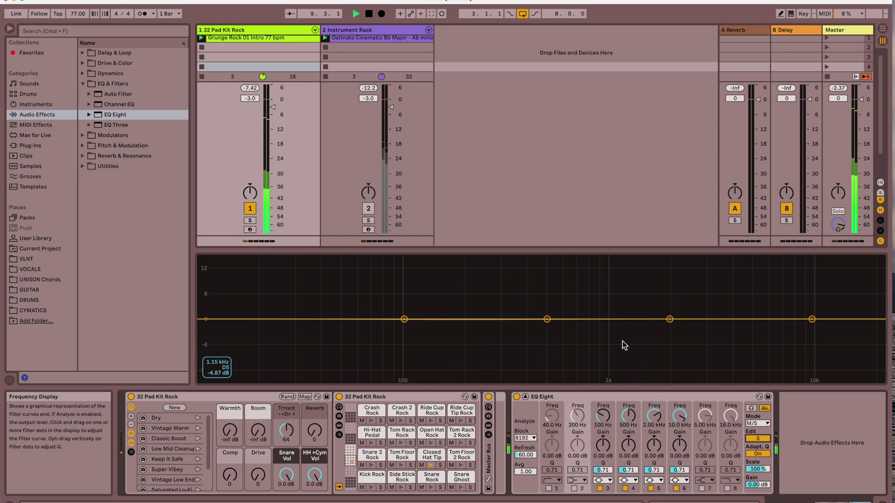
pyautogui.press('space')
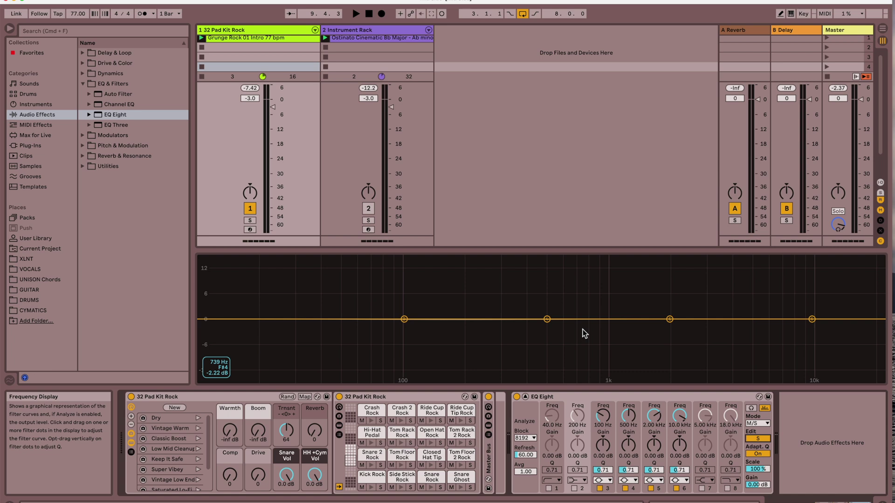
pyautogui.press('space')
# With Audition on, boost Side band 4 to 12.6 dB at 542 Hz
pyautogui.moveTo(547, 319); pyautogui.dragTo(518, 277)
pyautogui.press('space')
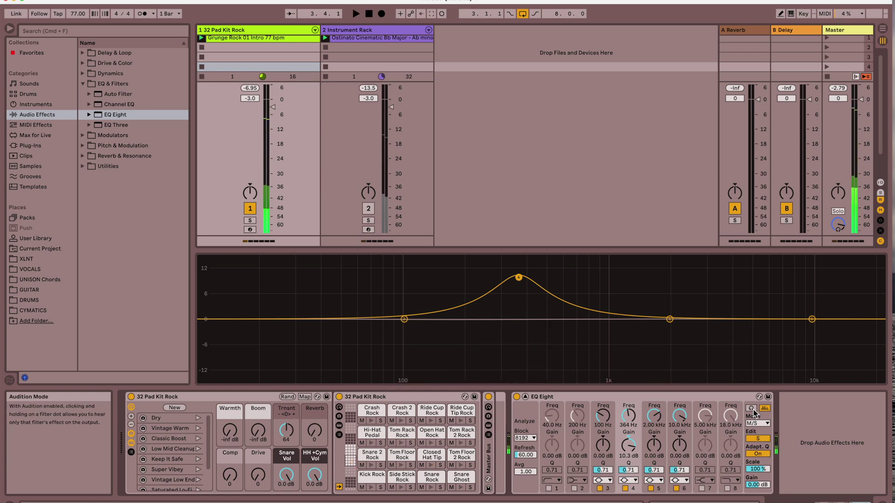
pyautogui.click(751, 410)
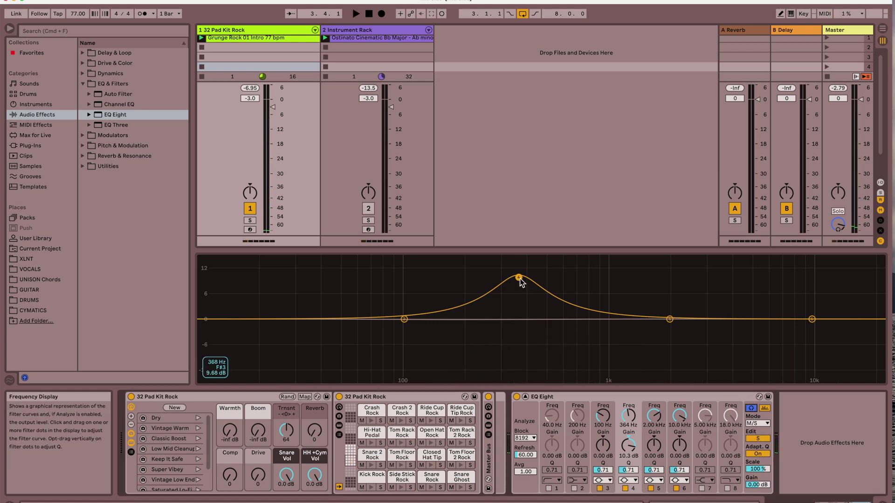
pyautogui.press('space')
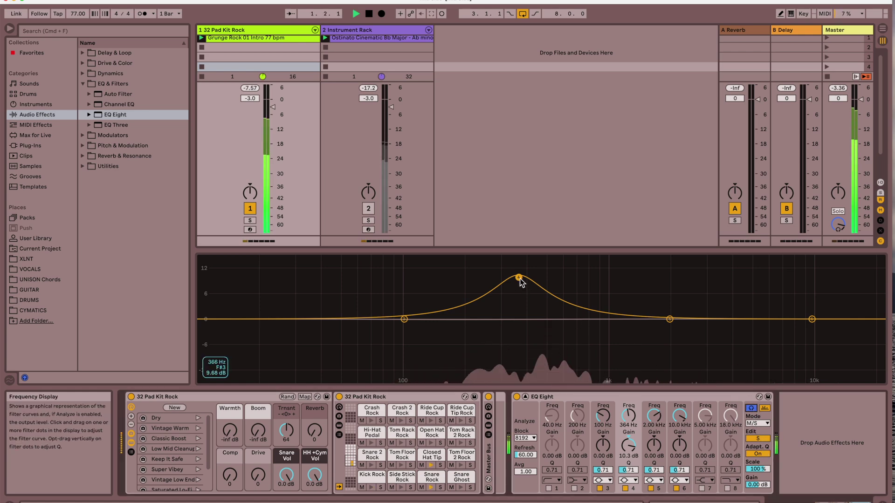
pyautogui.moveTo(520, 279); pyautogui.dragTo(553, 269)
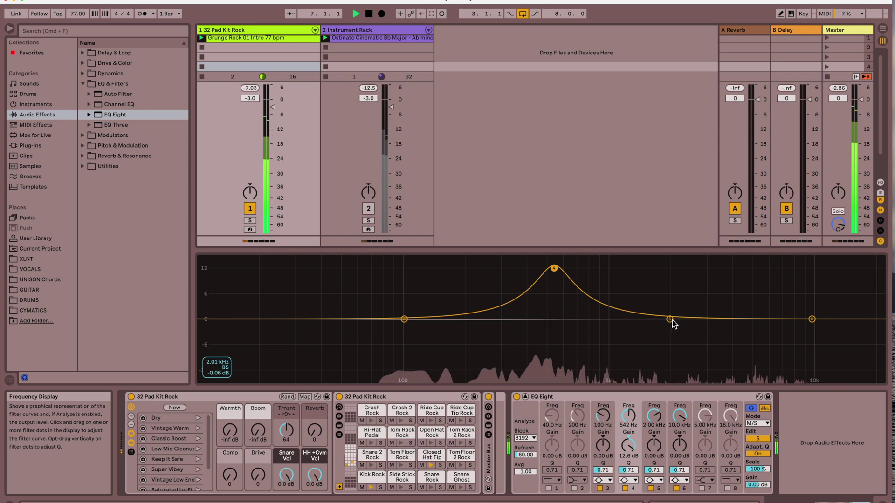
# Boost Side bands 5 and 6 to 11.1 dB at 1.38 kHz and 8.97 dB at 3.15 kHz
pyautogui.moveTo(670, 319); pyautogui.dragTo(637, 274)
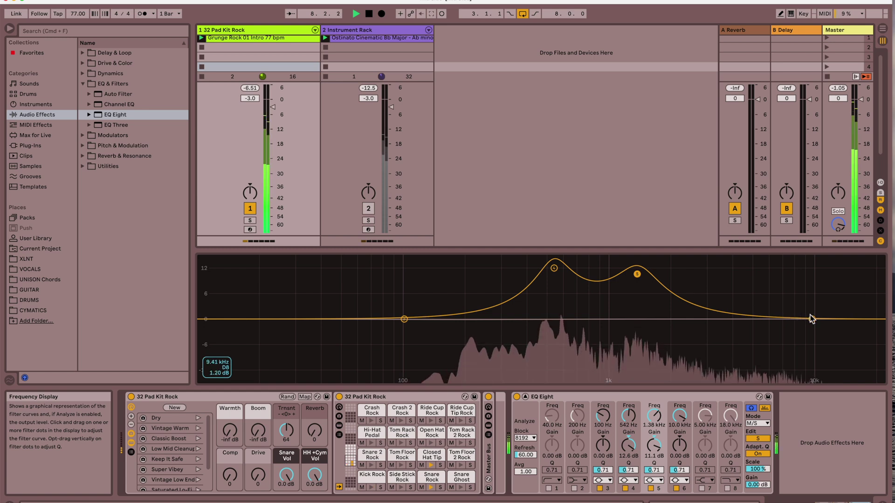
pyautogui.moveTo(812, 320); pyautogui.dragTo(710, 282)
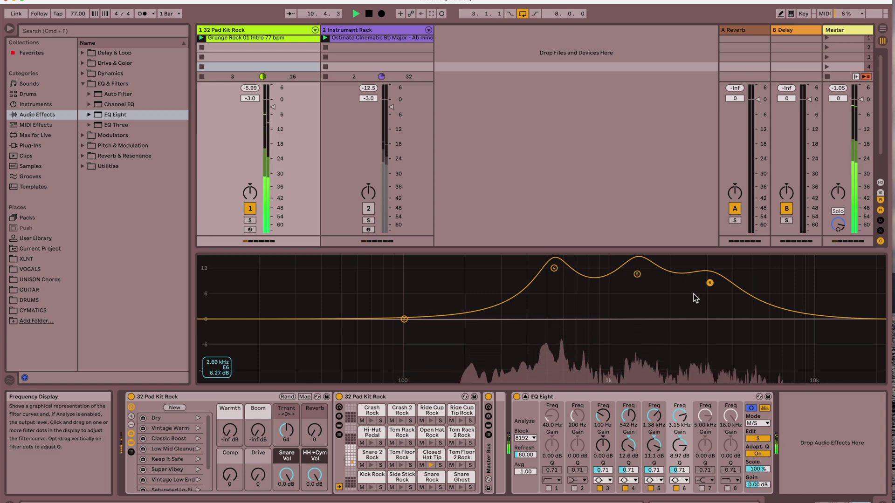
pyautogui.click(754, 439)
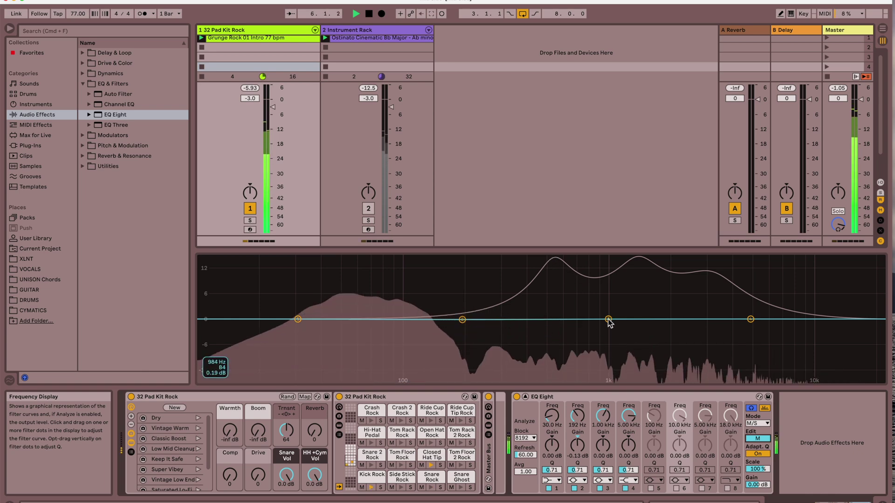
# Cut the Mid curve by 2.54 dB at 874 Hz and 3.08 dB at 4.18 kHz
pyautogui.moveTo(608, 319); pyautogui.dragTo(607, 327)
pyautogui.moveTo(749, 321); pyautogui.dragTo(734, 331)
pyautogui.moveTo(607, 327); pyautogui.dragTo(596, 330)
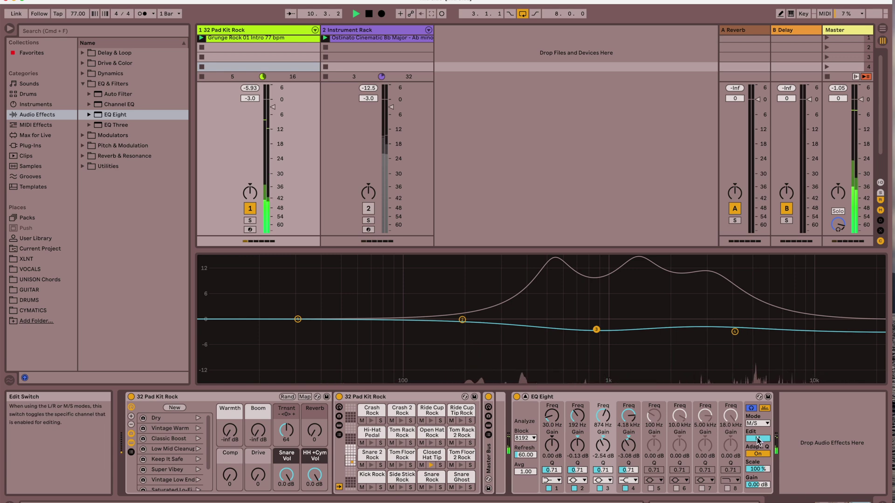
pyautogui.click(758, 439)
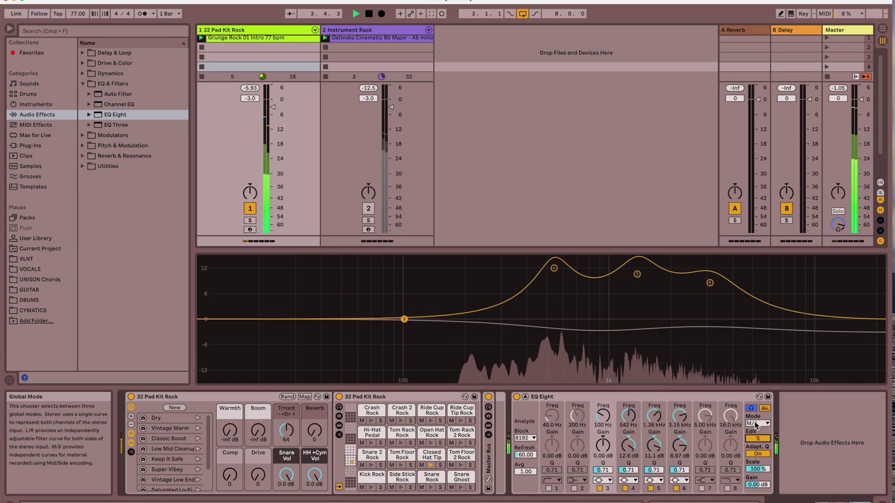
# Compare the drum EQ in Stereo mode during playback, then return it to M/S
pyautogui.press('space')
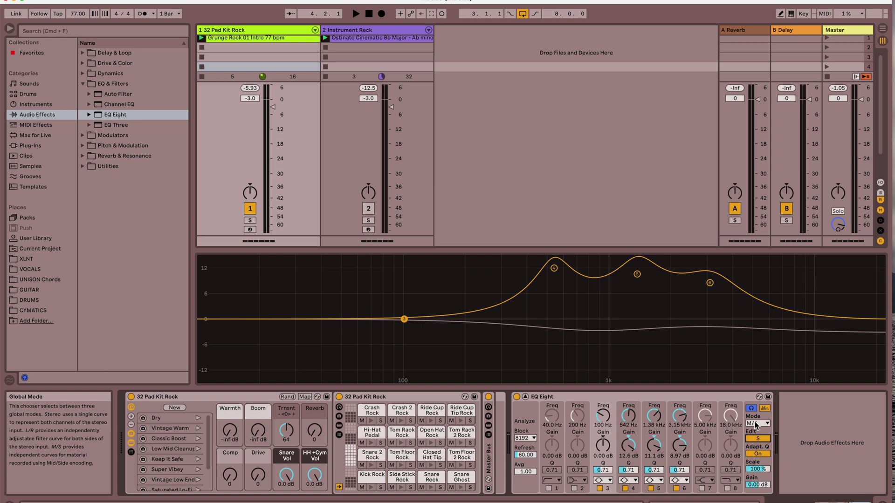
pyautogui.press('space')
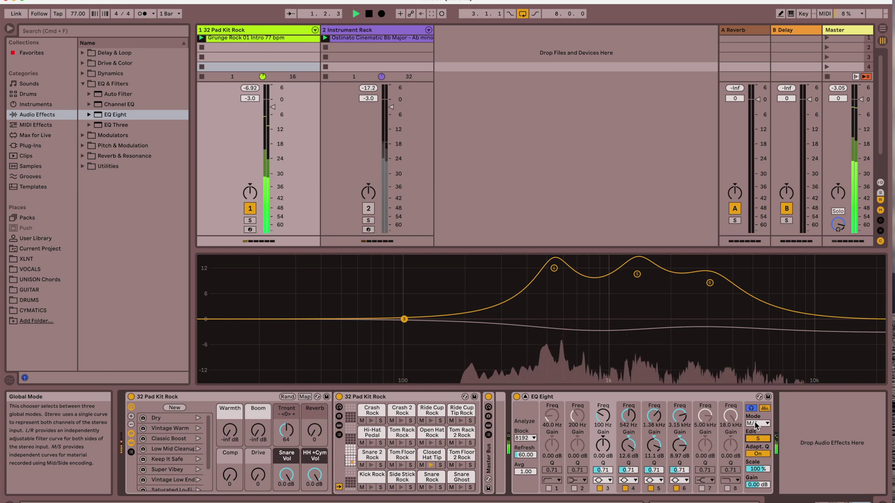
pyautogui.click(756, 424)
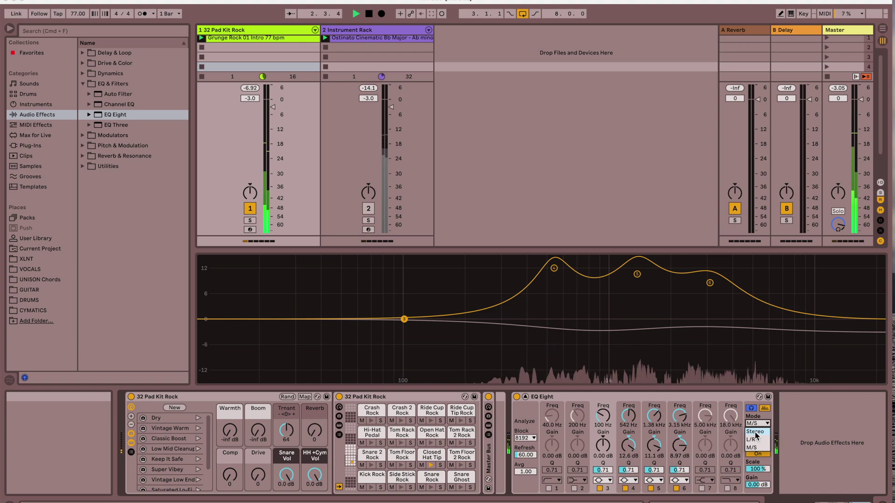
pyautogui.click(756, 433)
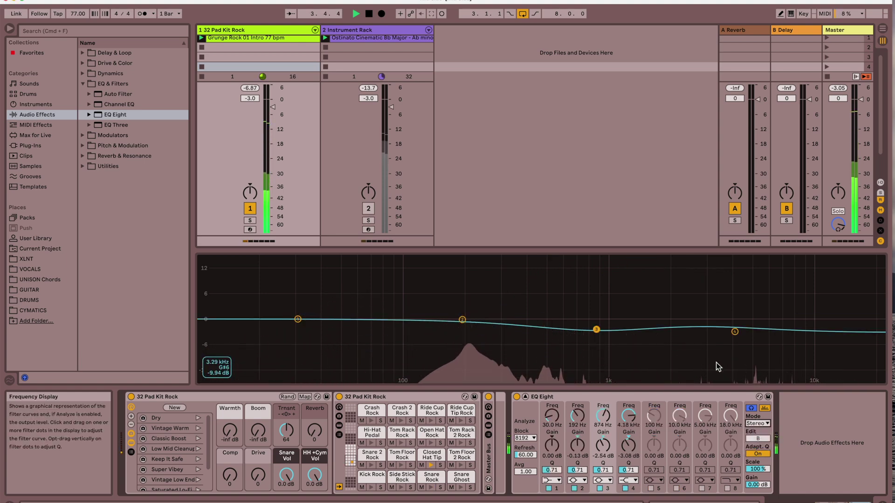
pyautogui.click(762, 426)
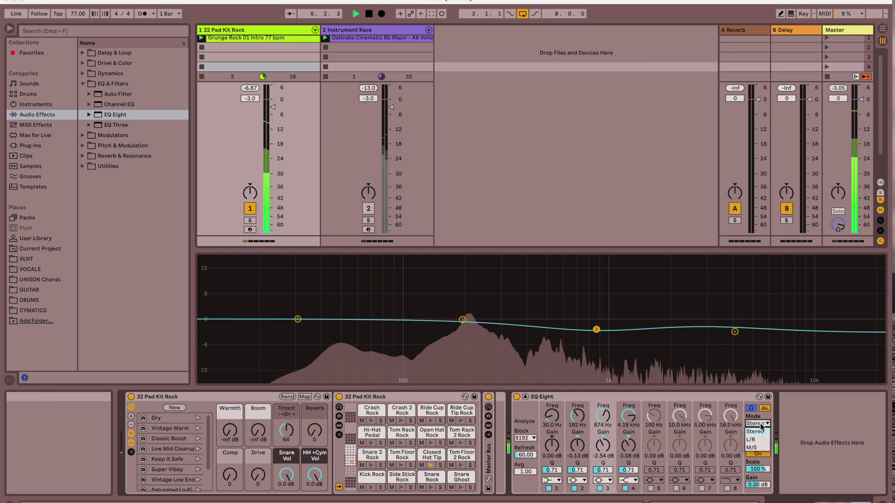
pyautogui.click(759, 449)
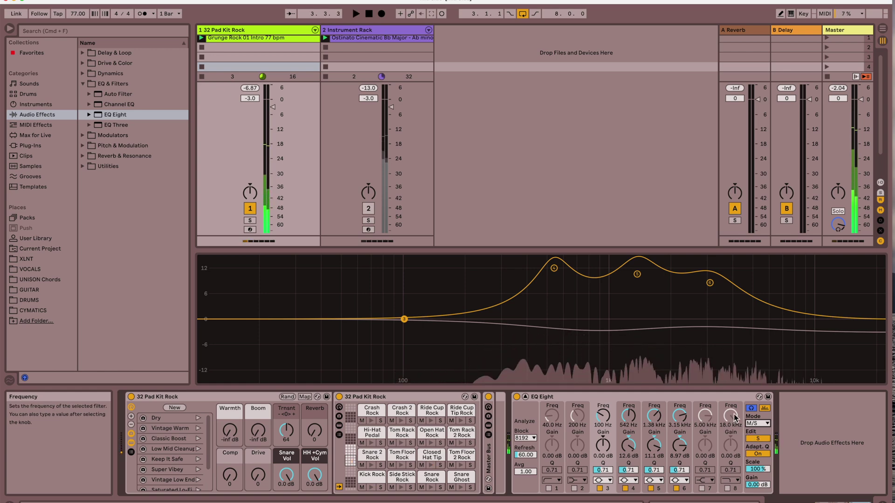
# Reactivate the Instrument Rack track and play both tracks together
pyautogui.press('space')
pyautogui.click(369, 209)
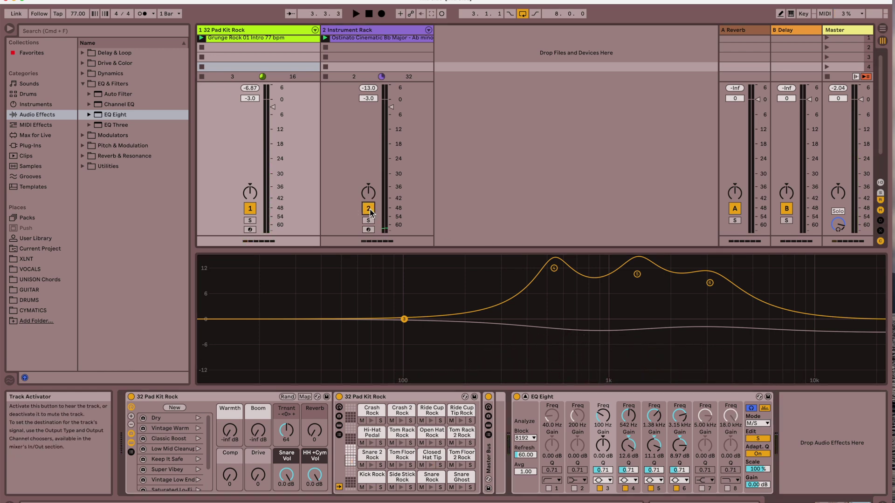
pyautogui.press('space')
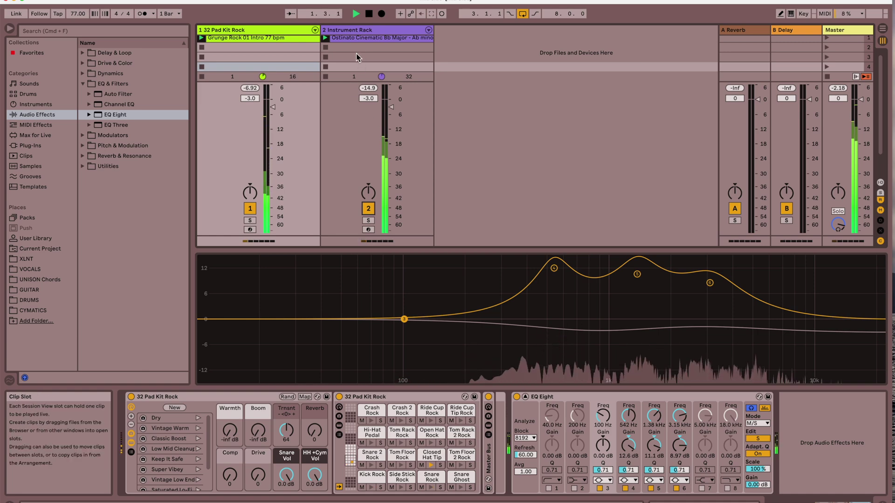
# Add EQ Eight to the Instrument Rack track and expand it to show all eight bands
pyautogui.click(356, 66)
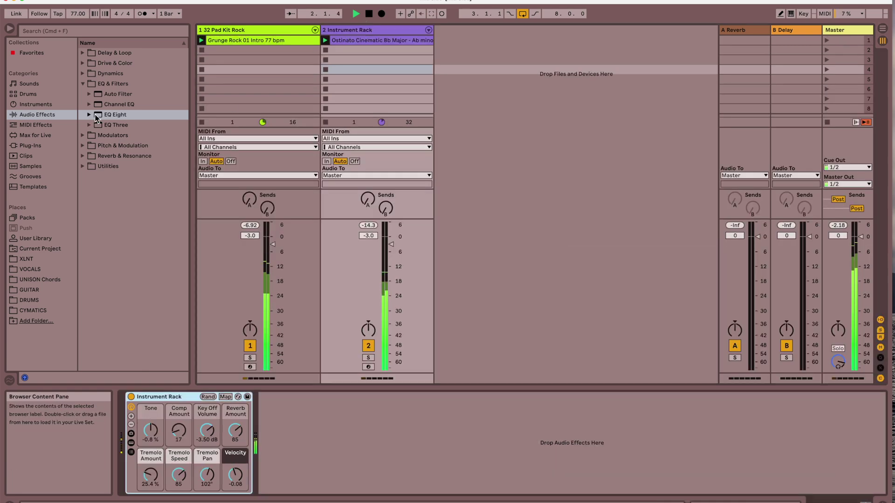
pyautogui.moveTo(96, 116); pyautogui.dragTo(336, 419)
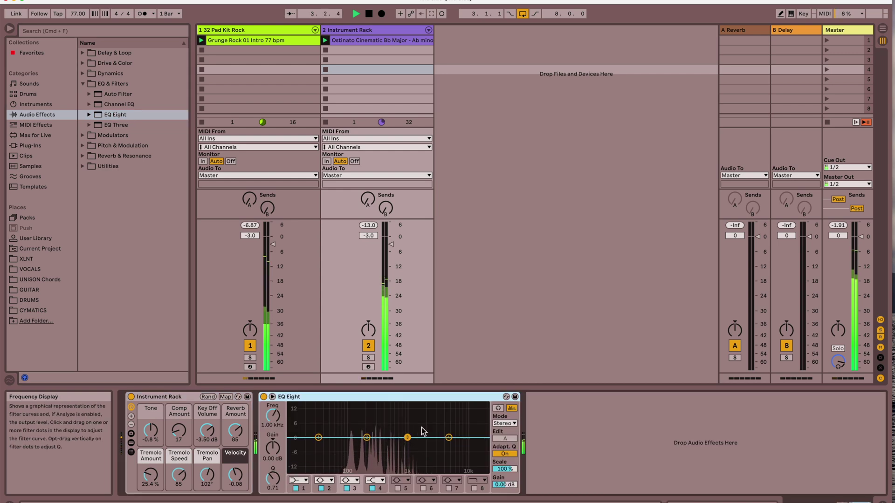
pyautogui.click(511, 408)
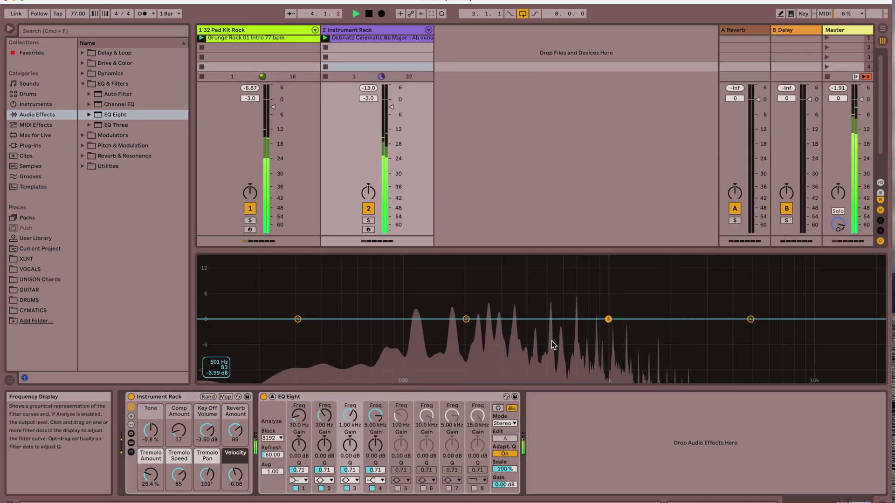
# Mute the drum track, set the instrument EQ to M/S mode, and edit the Side curve
pyautogui.click(250, 209)
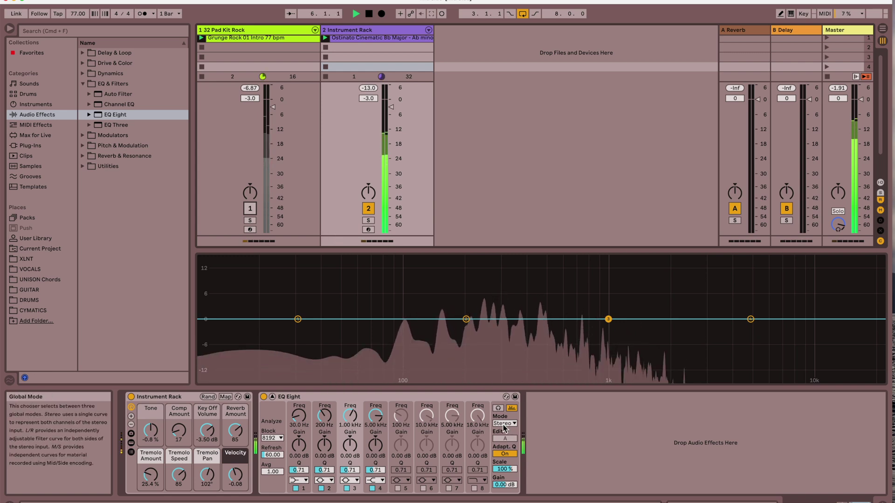
pyautogui.click(504, 424)
pyautogui.click(504, 441)
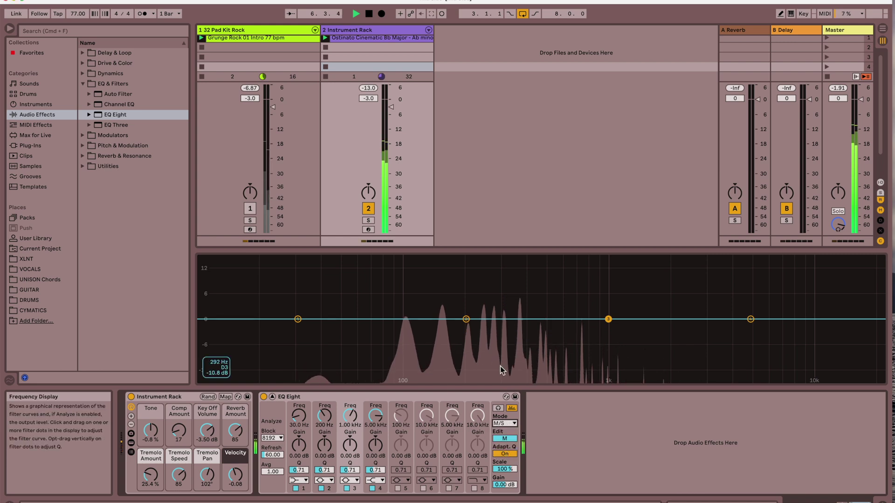
pyautogui.press('space')
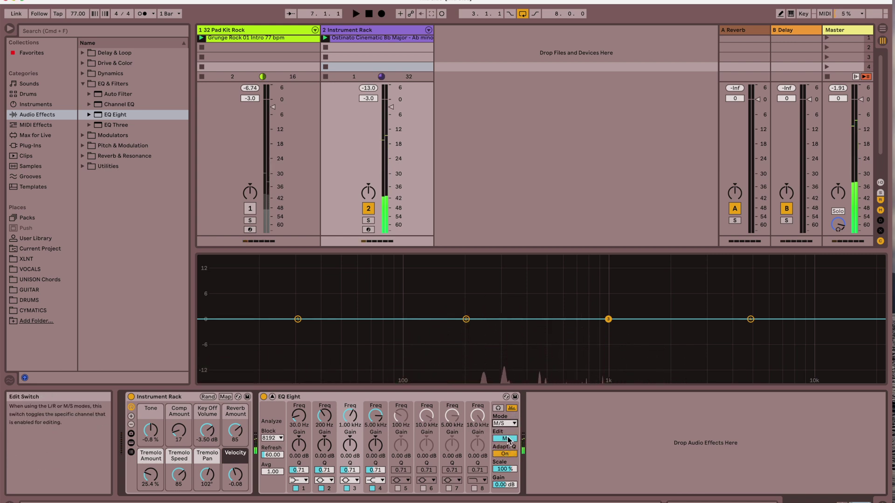
pyautogui.click(508, 439)
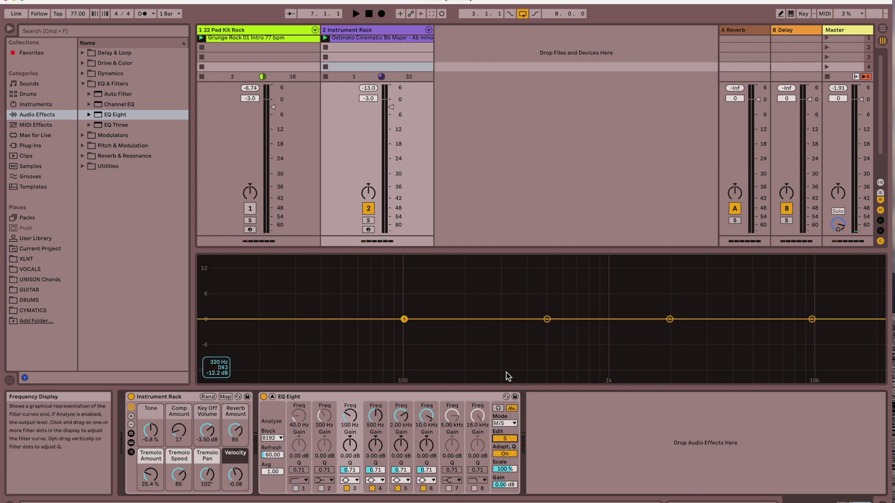
pyautogui.press('space')
# Boost the instrument's Side band 4 to +12.5 dB at 301 Hz and band 5 to +9.78 dB at 710 Hz
pyautogui.click(547, 320)
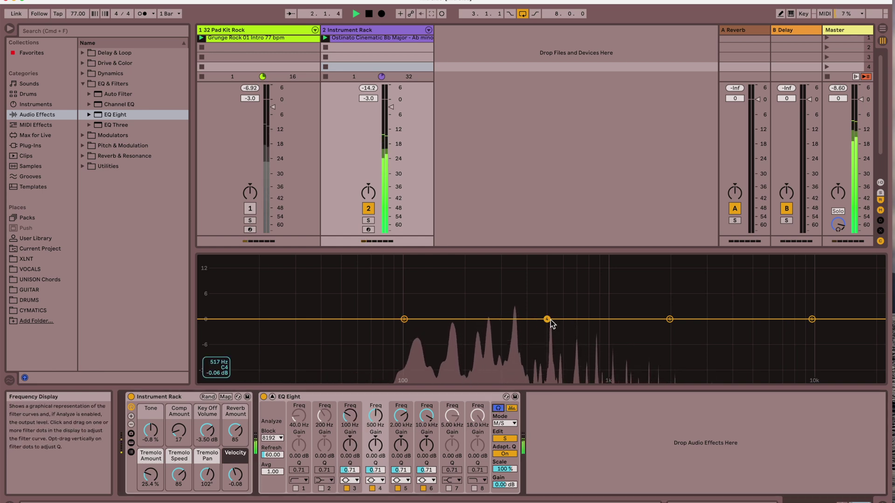
pyautogui.moveTo(550, 321); pyautogui.dragTo(510, 269)
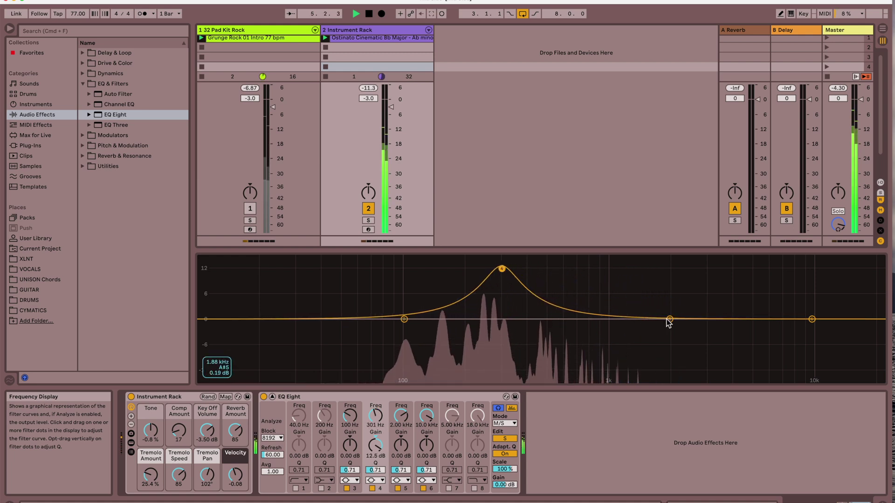
pyautogui.moveTo(670, 320); pyautogui.dragTo(578, 280)
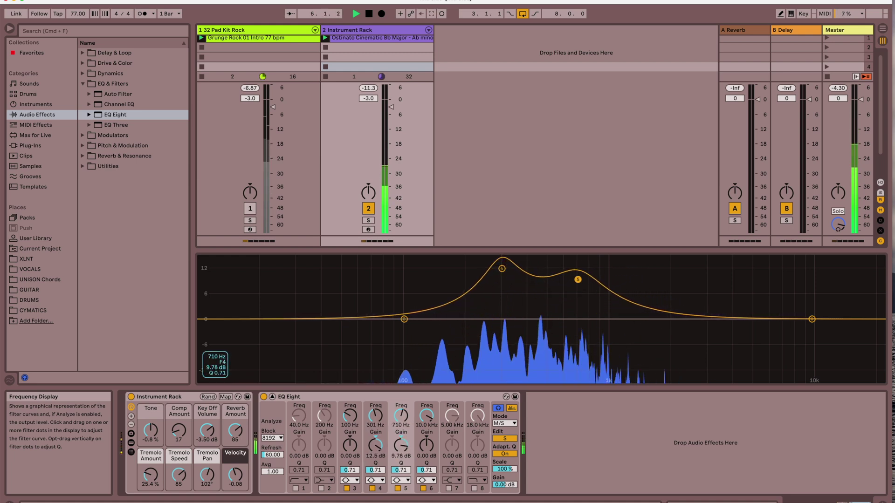
# Compare the instrument EQ in Stereo mode, then switch it back to M/S
pyautogui.click(505, 424)
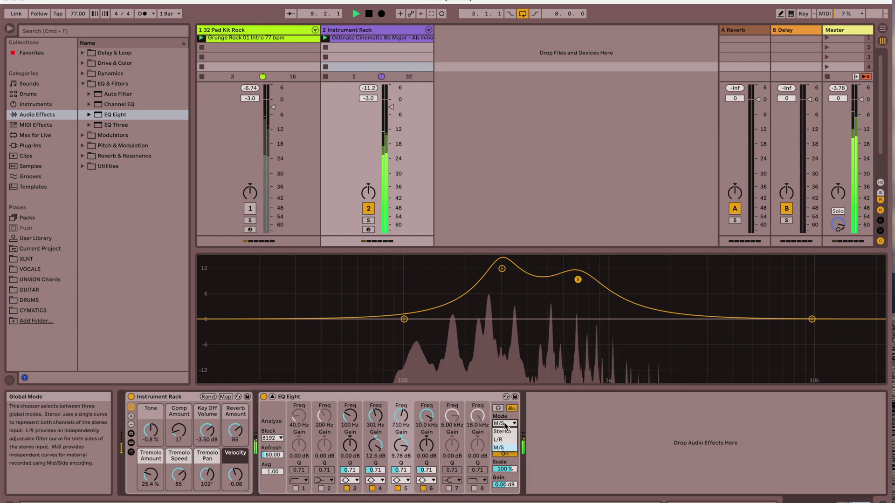
pyautogui.click(503, 431)
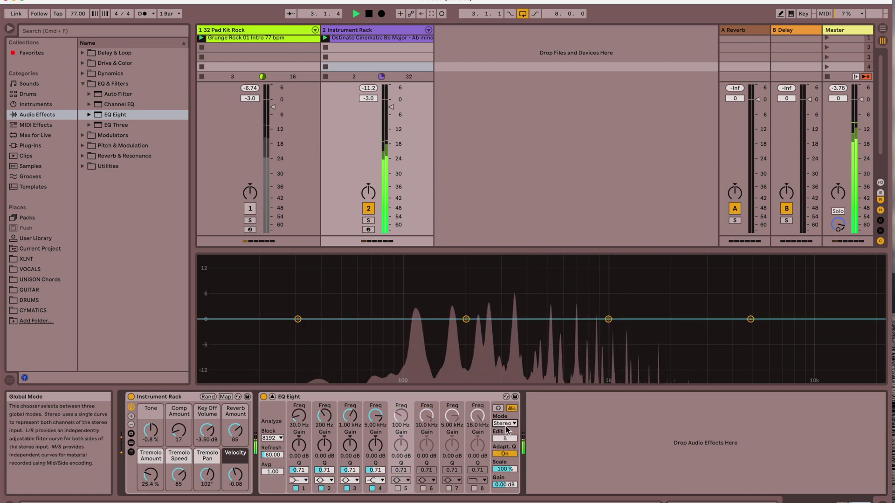
pyautogui.click(505, 425)
pyautogui.click(521, 439)
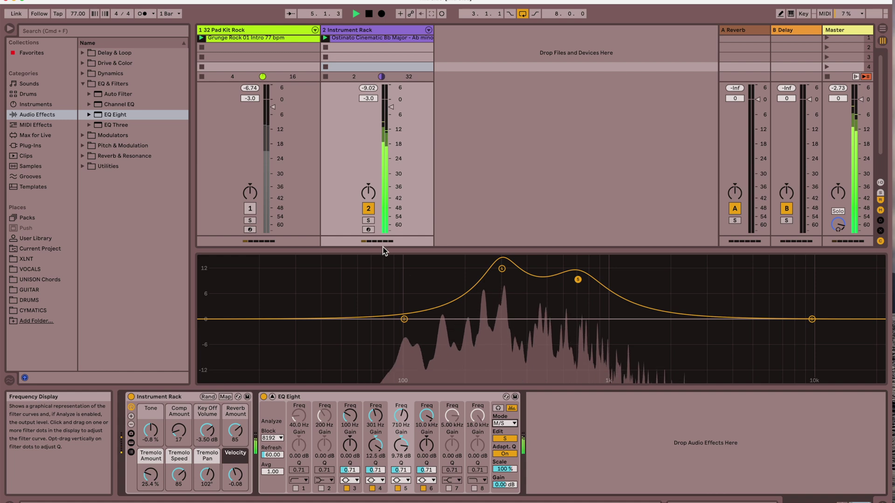
# Unmute the drum track and stop playback
pyautogui.click(250, 208)
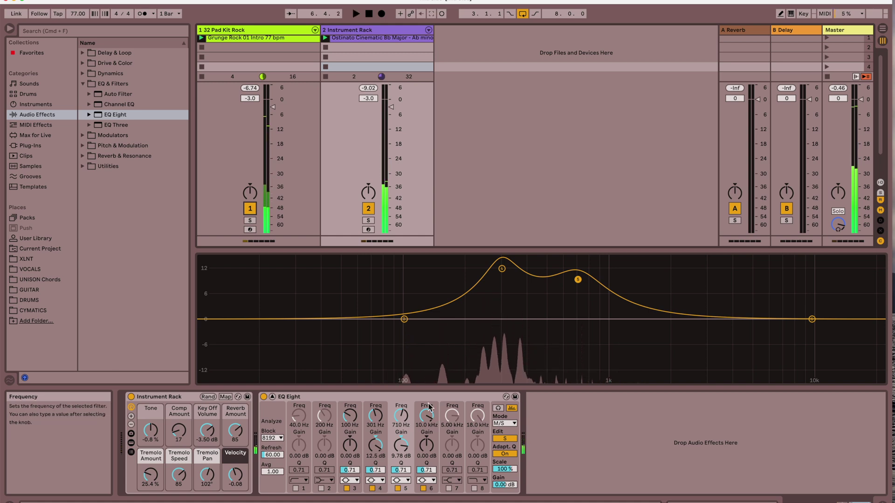
pyautogui.press('space')
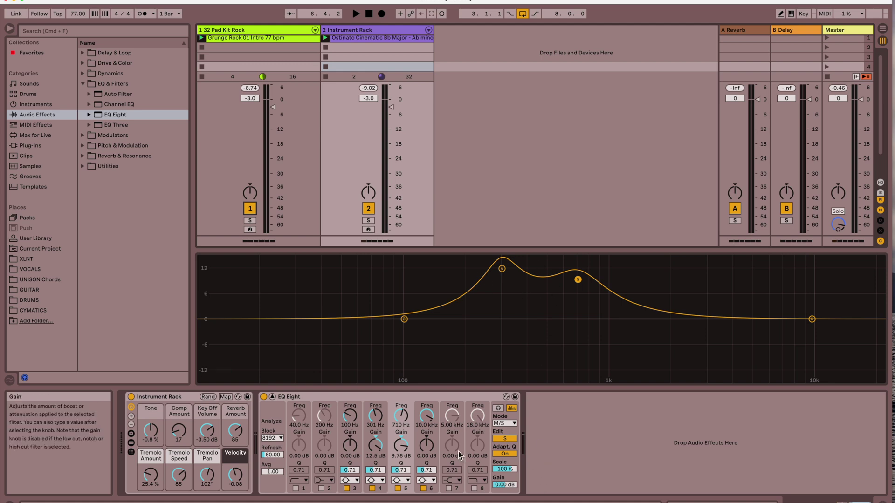
pyautogui.click(501, 424)
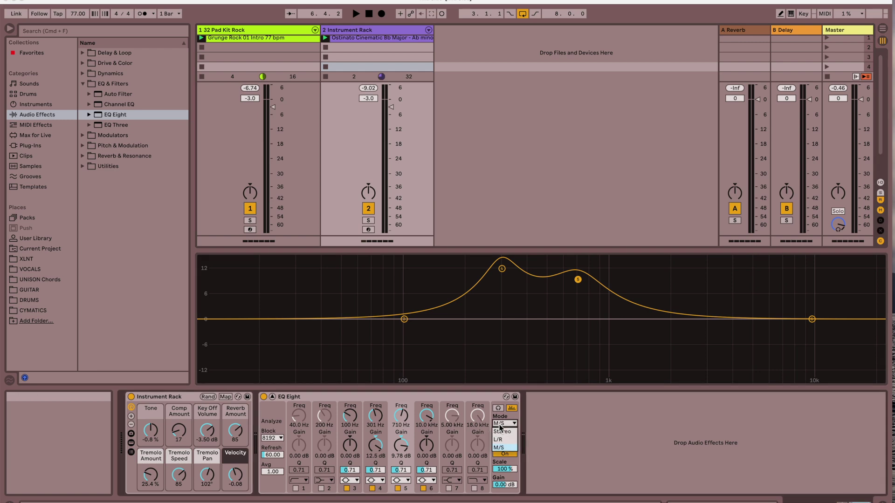
pyautogui.click(502, 449)
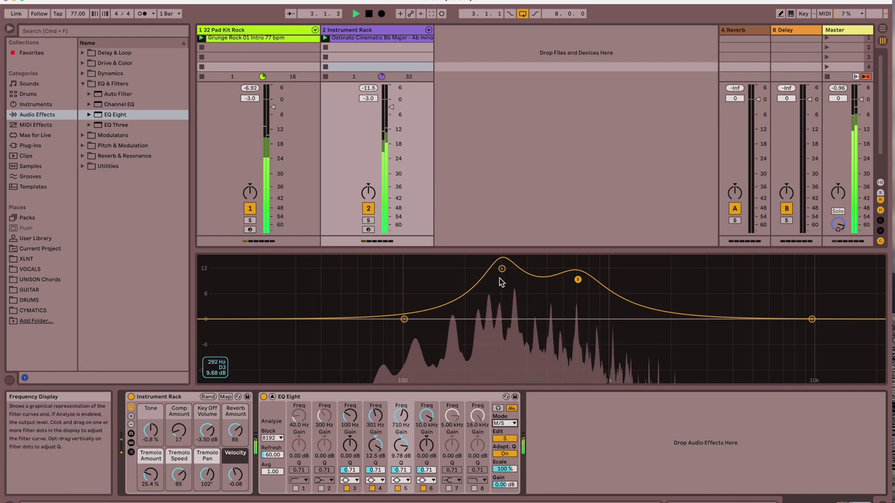
# Move the instrument's Side band 4 boost to 212 Hz at +11.8 dB, and compare in Stereo mode
pyautogui.moveTo(503, 271); pyautogui.dragTo(471, 271)
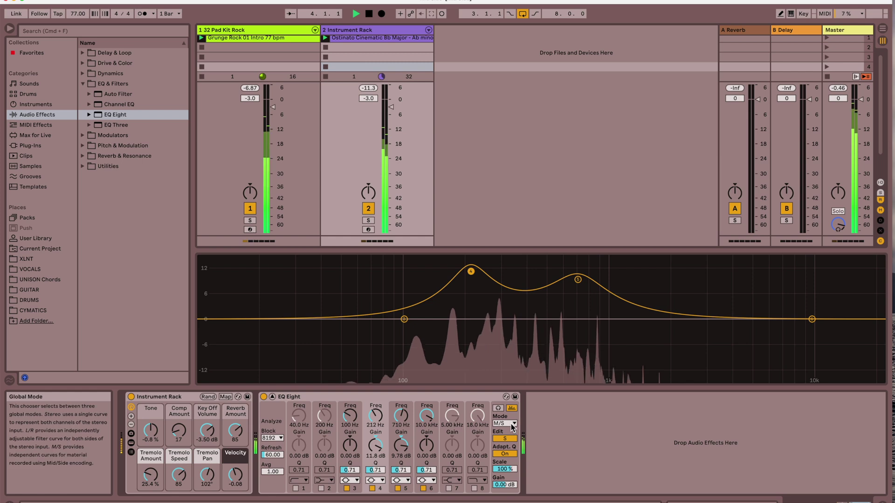
pyautogui.click(505, 423)
pyautogui.click(508, 432)
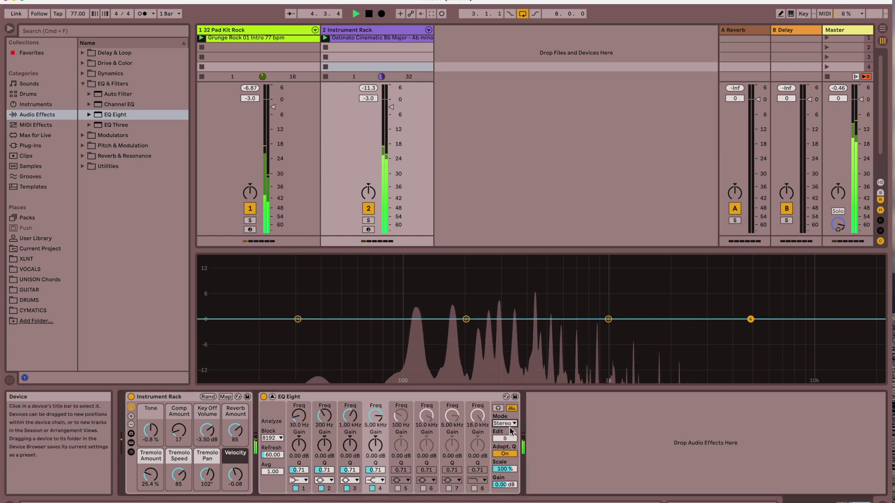
# Return the instrument EQ Eight to M/S mode and bring up the drum track's EQ Eight
pyautogui.click(504, 423)
pyautogui.click(505, 445)
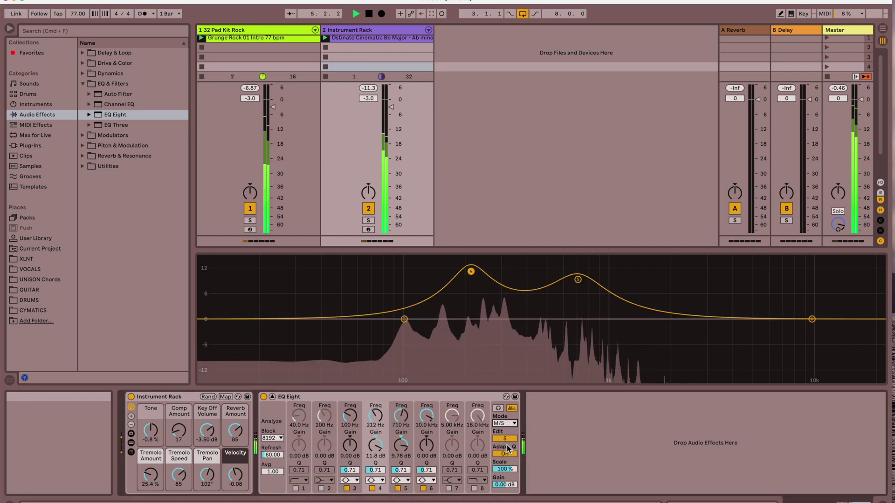
pyautogui.click(256, 30)
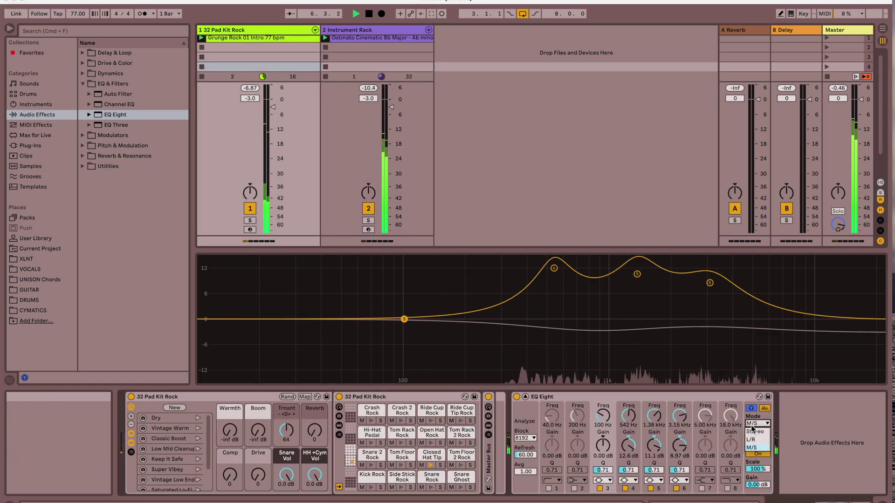
pyautogui.click(757, 424)
pyautogui.click(753, 433)
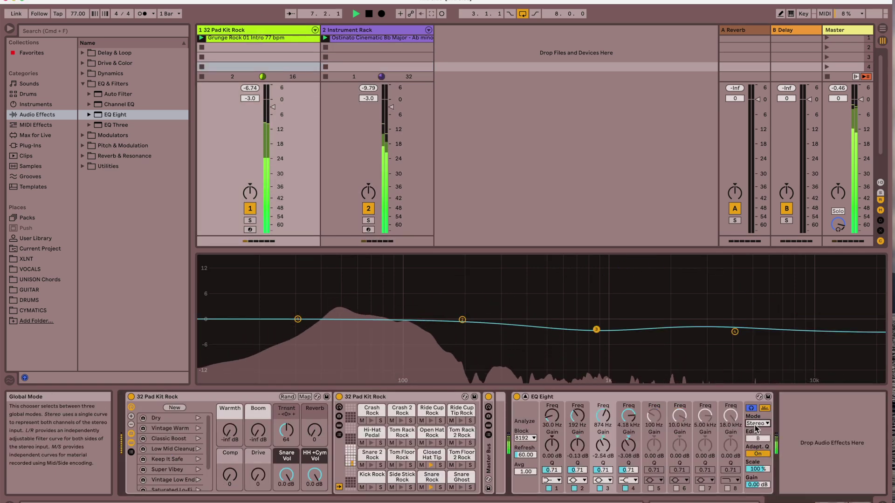
pyautogui.click(755, 424)
pyautogui.click(752, 447)
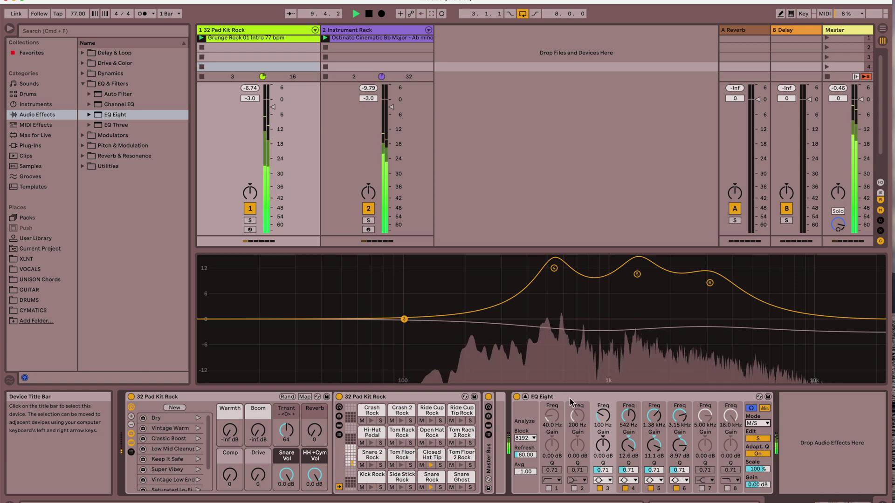
pyautogui.press('space')
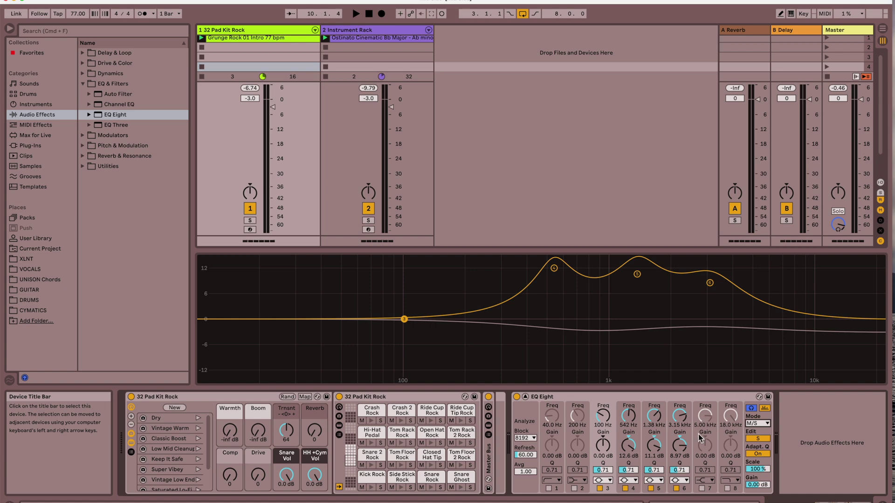
# On the drum EQ Eight's Mid curve, ease band 3 to a -1.34 dB cut at 858 Hz
pyautogui.click(758, 439)
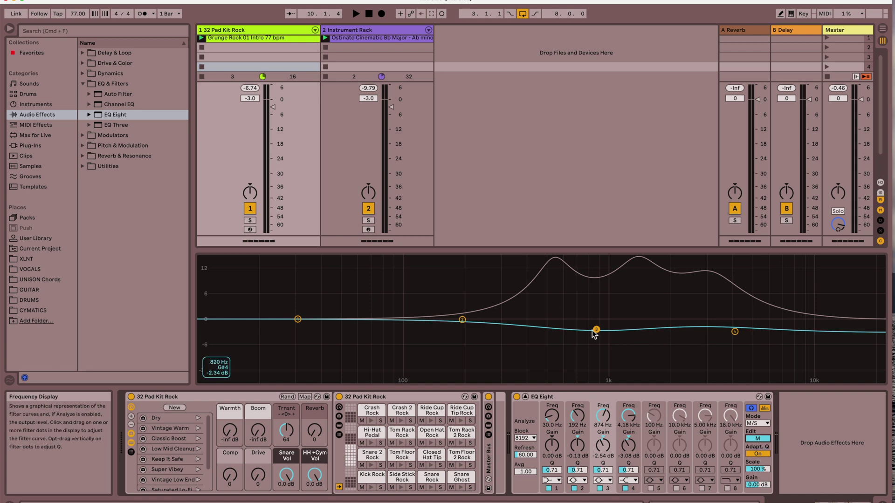
pyautogui.moveTo(596, 329)
pyautogui.mouseDown()
pyautogui.moveTo(595, 306)
pyautogui.moveTo(594, 332)
pyautogui.moveTo(594, 316)
pyautogui.moveTo(594, 325)
pyautogui.mouseUp()
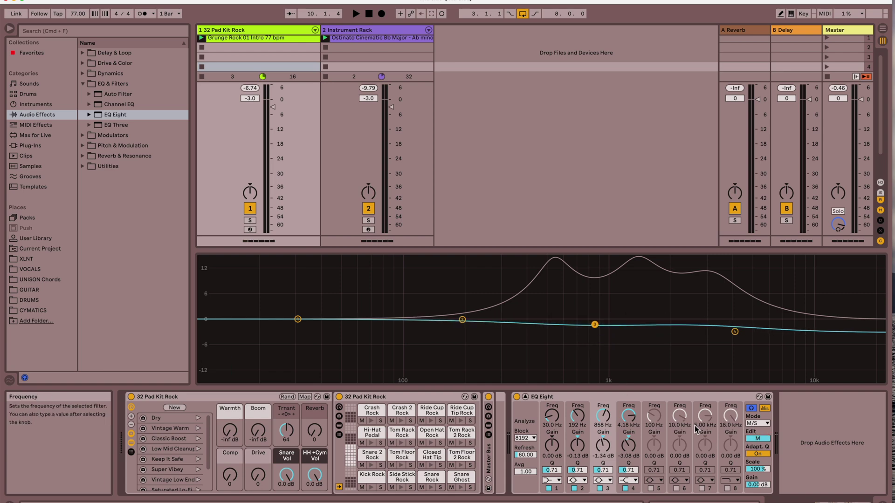